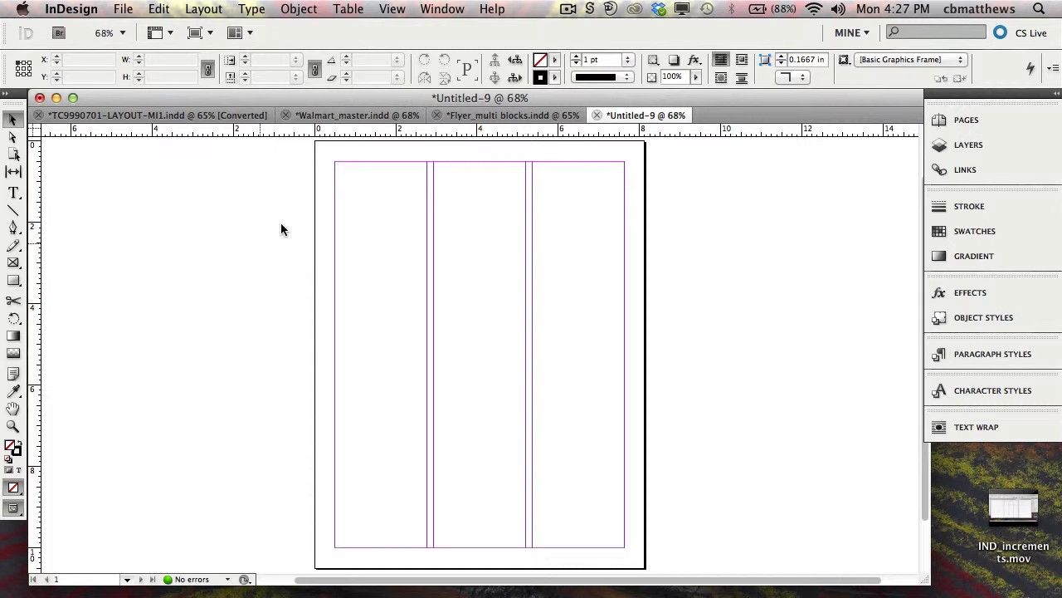
# - Place Walmart_New_Logo.ai from the Walmart folder onto the blank three-column page
pyautogui.press('super+d')
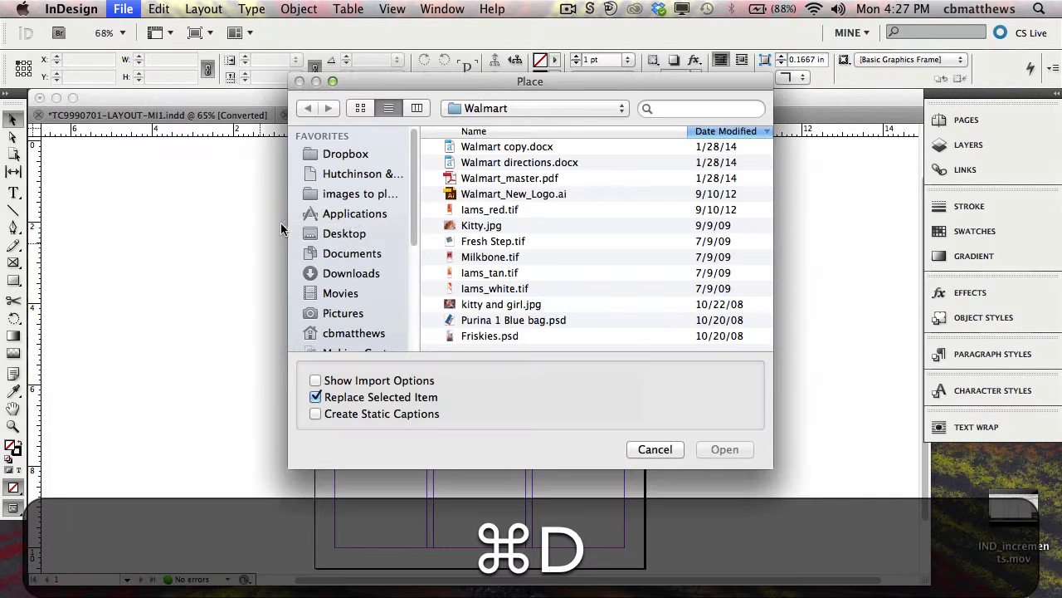
pyautogui.click(524, 196)
pyautogui.press('Return')
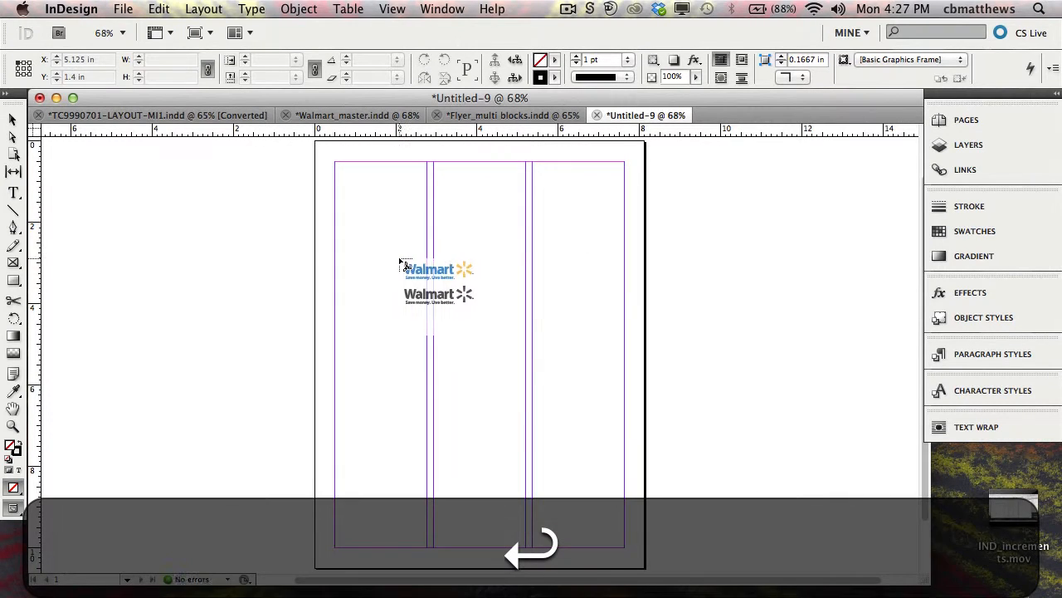
pyautogui.click(381, 261)
pyautogui.click(243, 330)
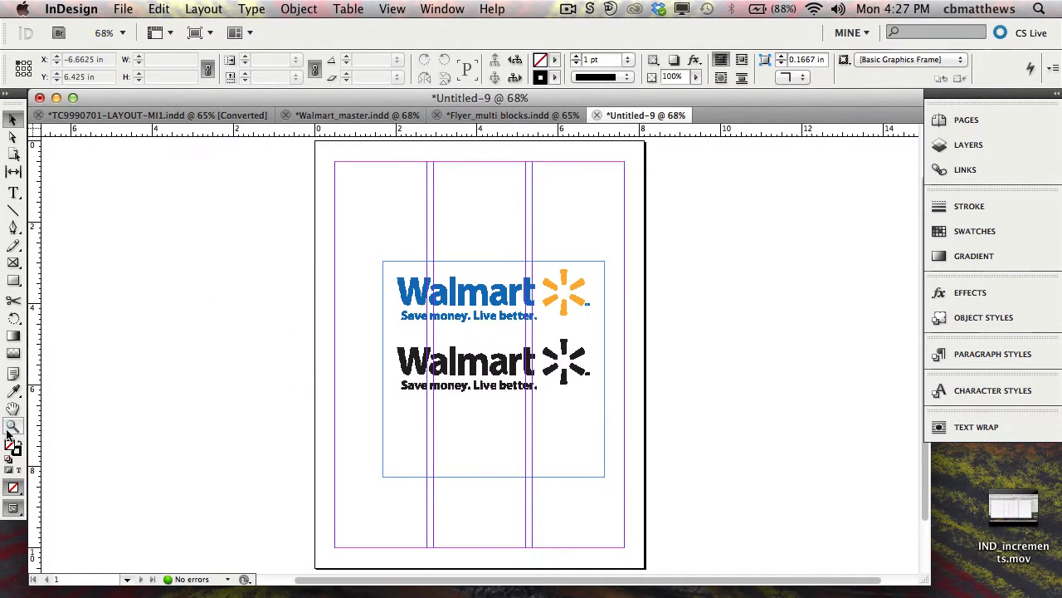
# - Set the document's display performance to High Quality Display so the logo artwork renders smoothly
pyautogui.click(13, 426)
pyautogui.moveTo(344, 261); pyautogui.dragTo(671, 433)
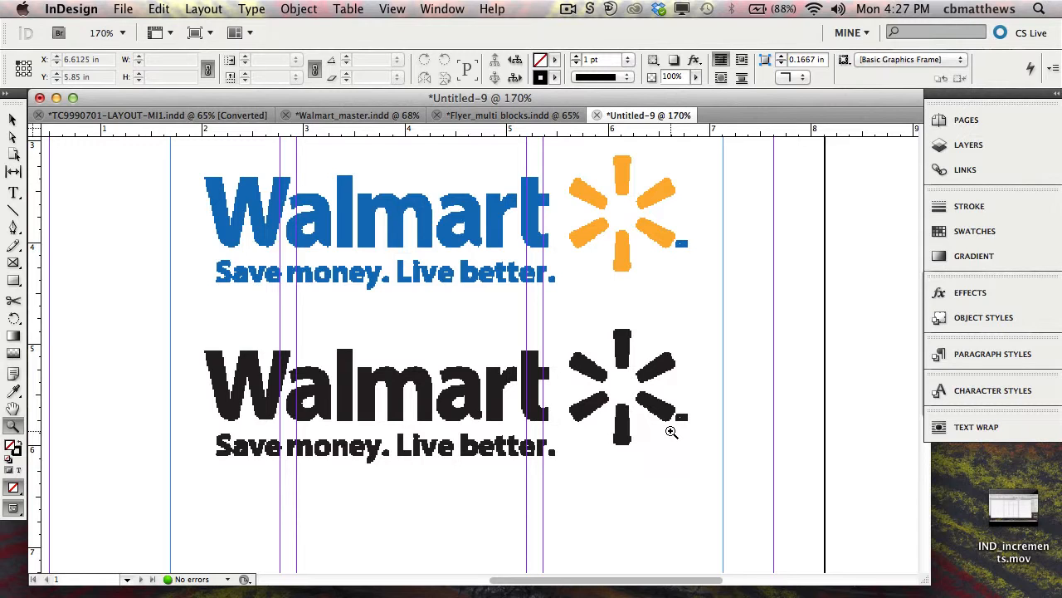
pyautogui.click(392, 10)
pyautogui.moveTo(428, 242)
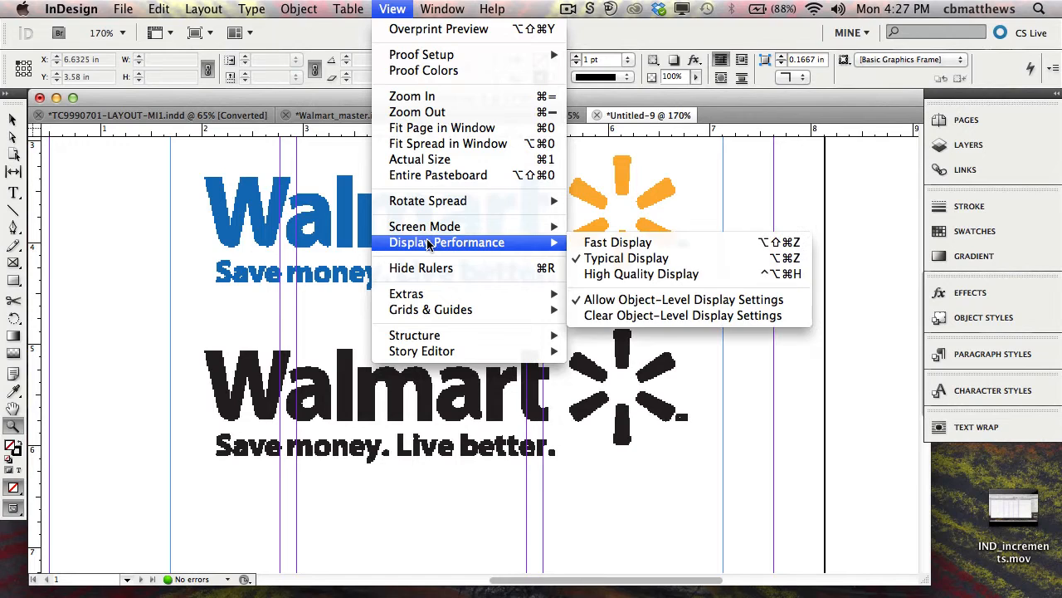
pyautogui.click(655, 275)
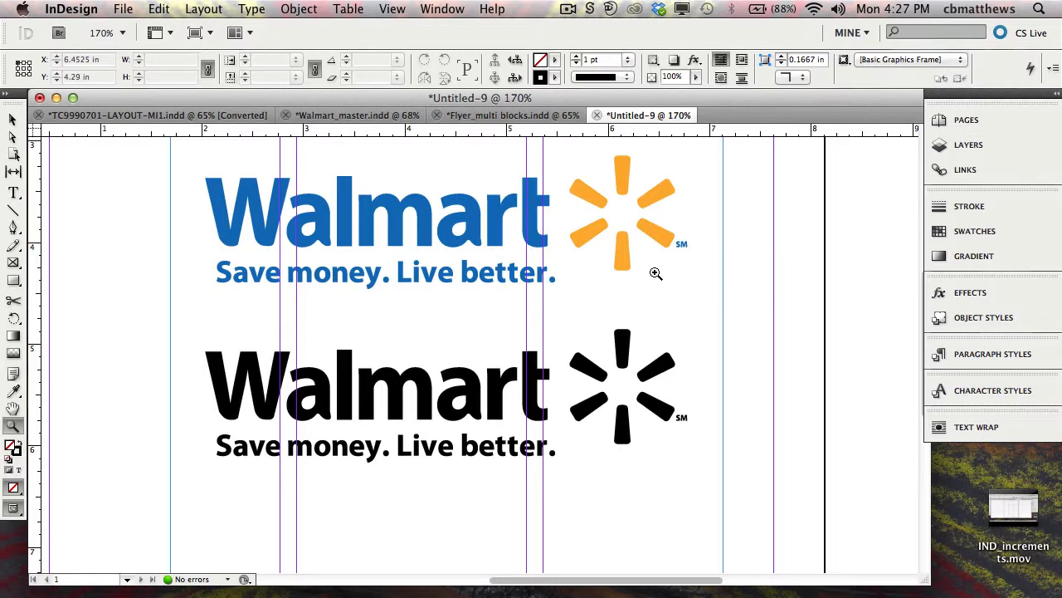
# - Delete the placed Walmart logo and fit the page in the window
pyautogui.click(12, 119)
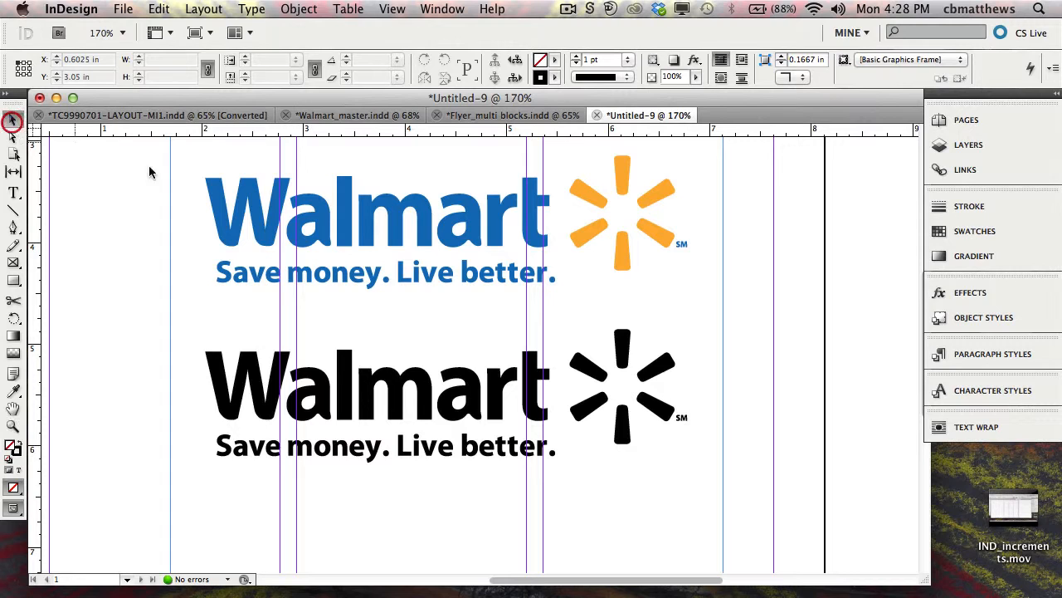
pyautogui.click(343, 217)
pyautogui.press('BackSpace')
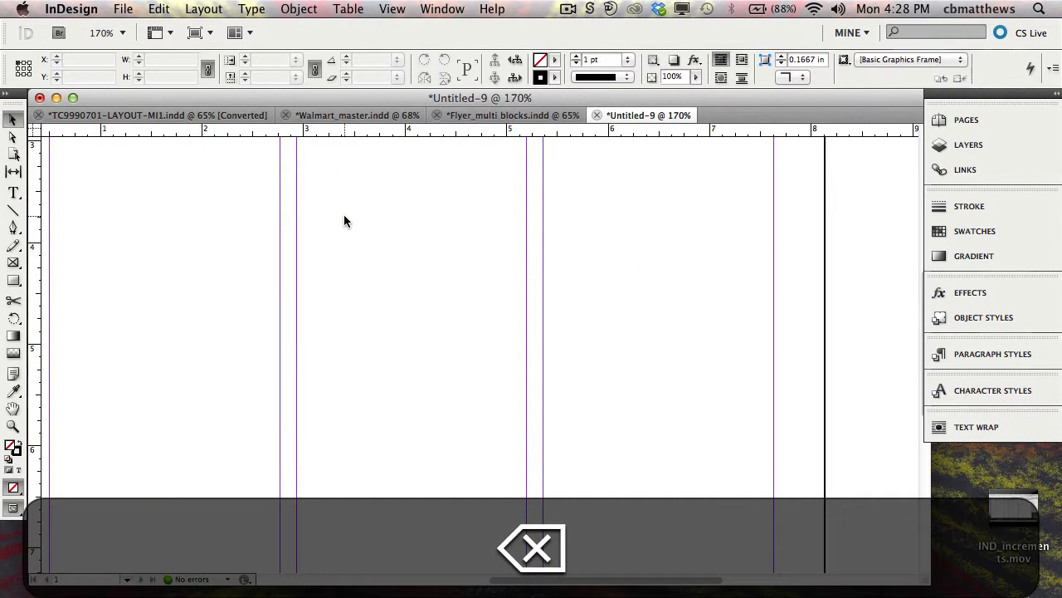
pyautogui.press('super+0')
# - Place DC_AdoptMe.jpg on the page from the Adopt me flyer folder inside stock > samples 2
pyautogui.press('super+d')
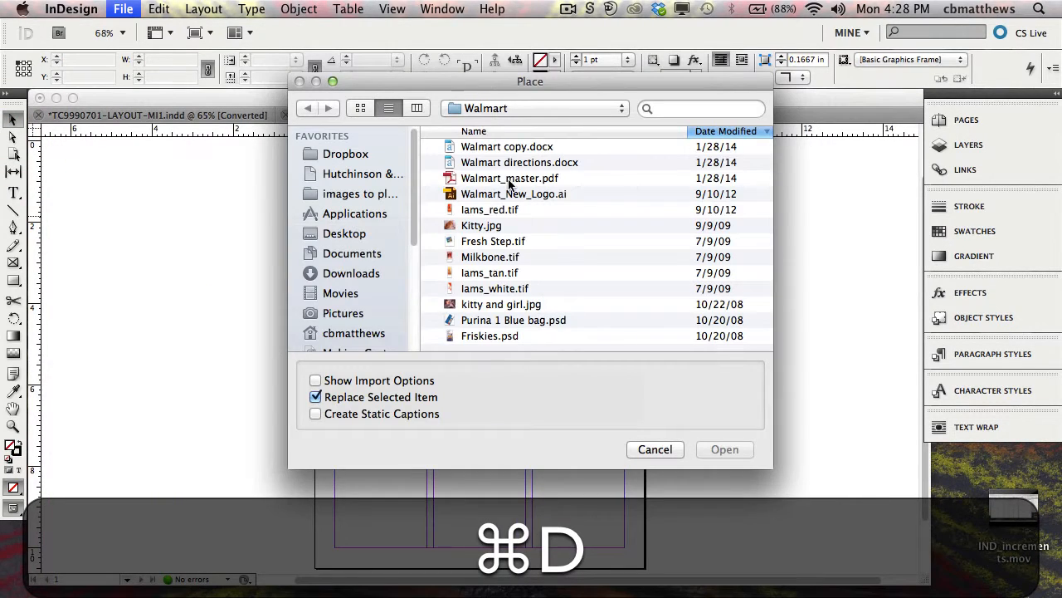
pyautogui.click(342, 275)
pyautogui.doubleClick(478, 179)
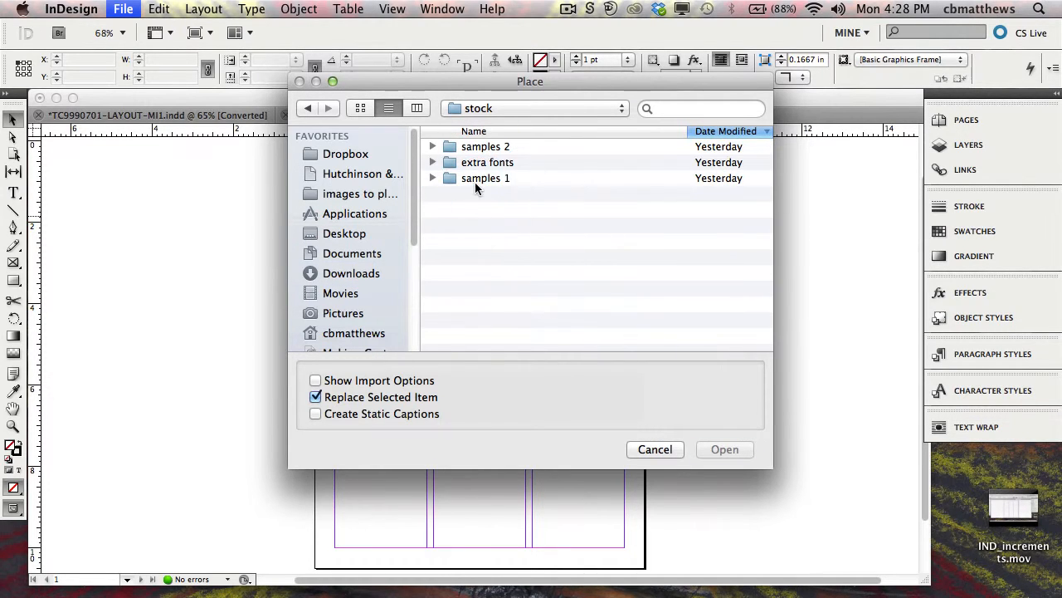
pyautogui.doubleClick(485, 149)
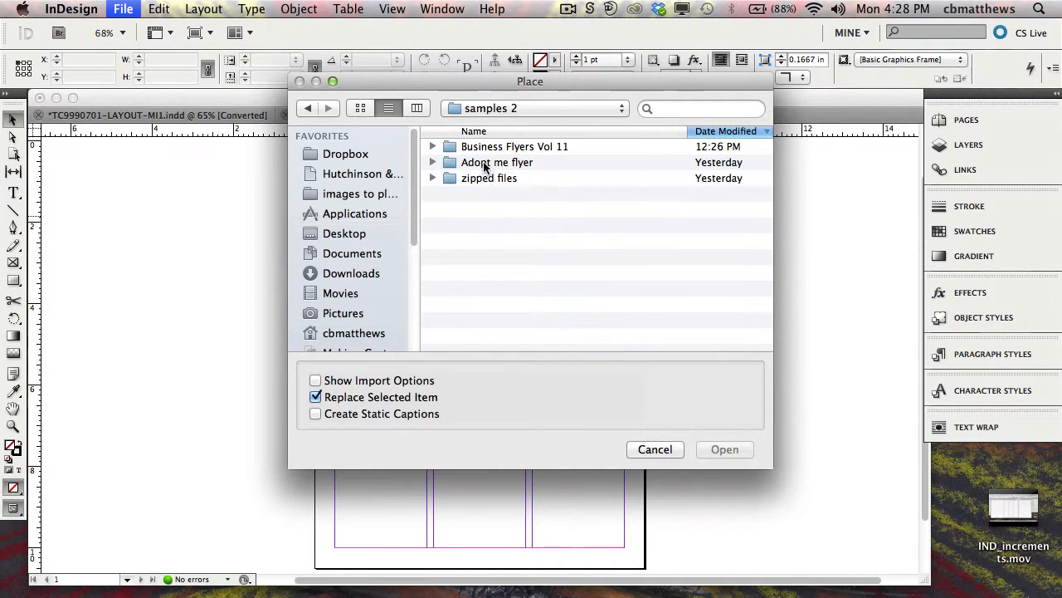
pyautogui.doubleClick(485, 164)
pyautogui.click(489, 178)
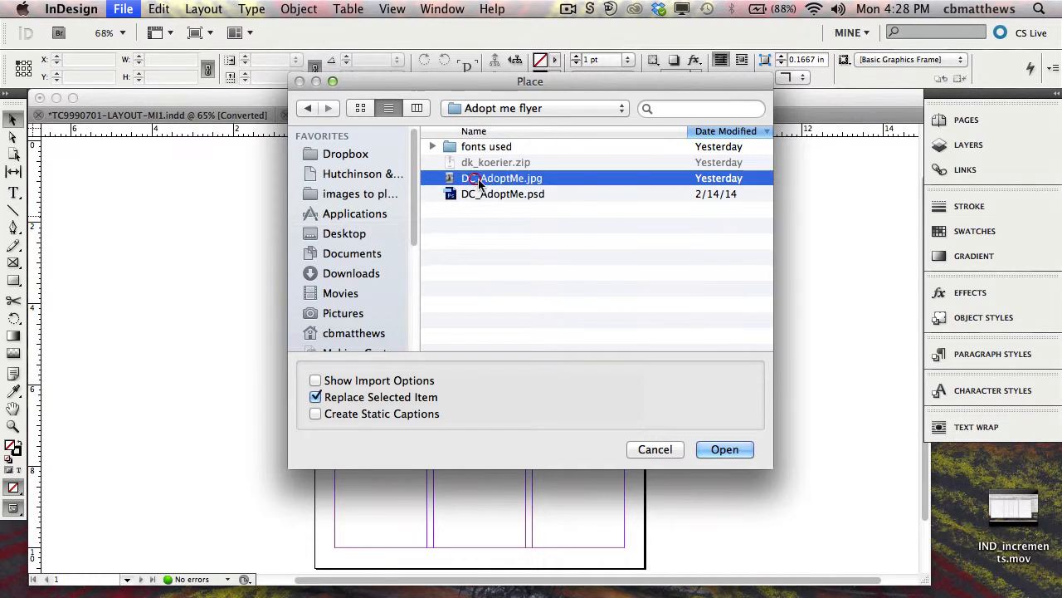
pyautogui.click(724, 449)
pyautogui.click(370, 220)
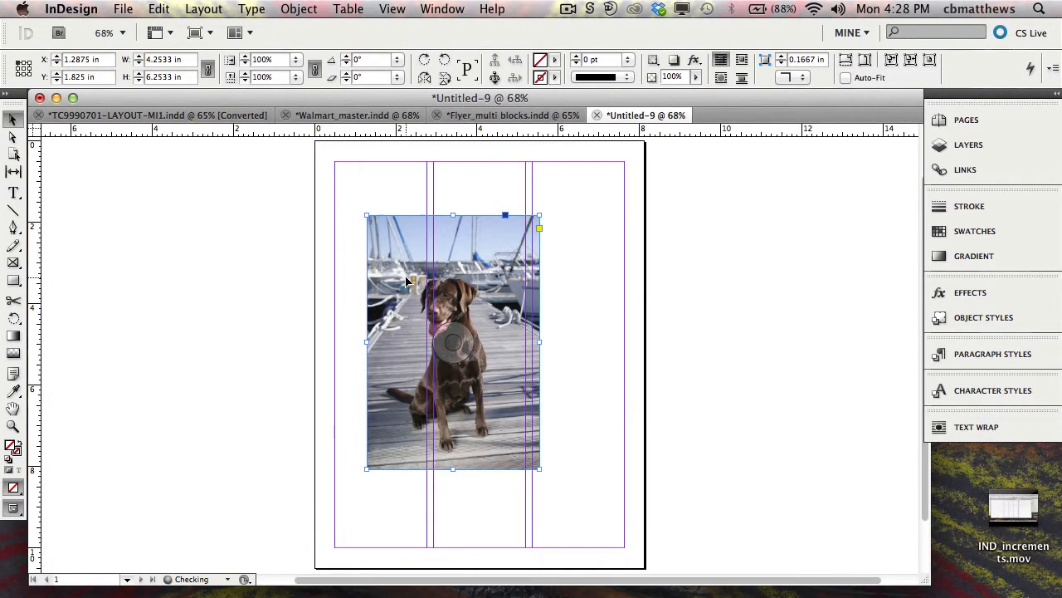
# - Align the dog photo to the page's upper-left corner at X 0, Y 0 and scale frame and image proportionally to 8.125 in wide
pyautogui.moveTo(410, 282); pyautogui.dragTo(358, 210)
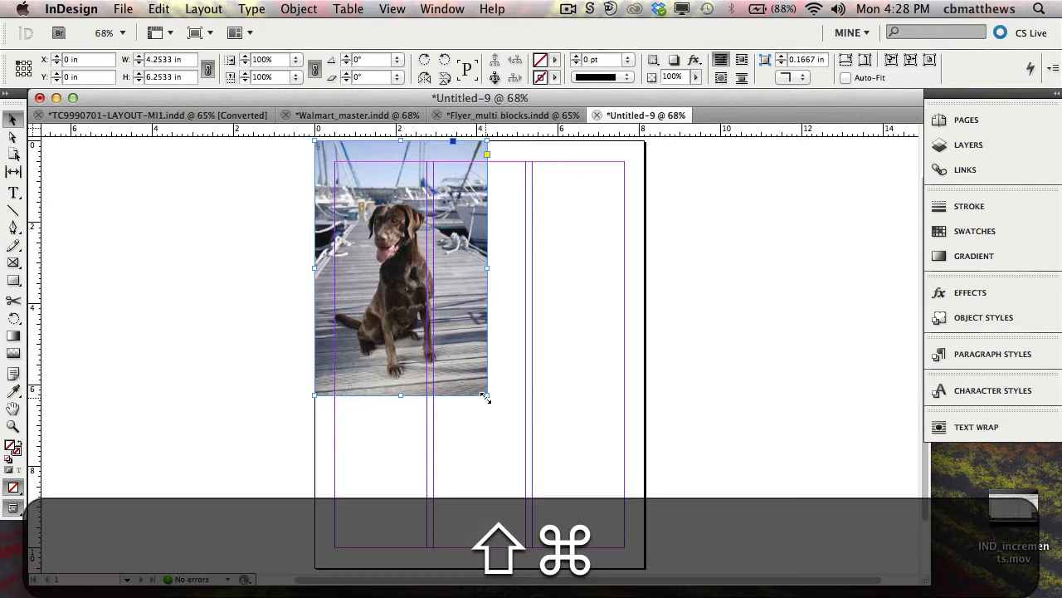
pyautogui.moveTo(490, 395); pyautogui.dragTo(643, 538)
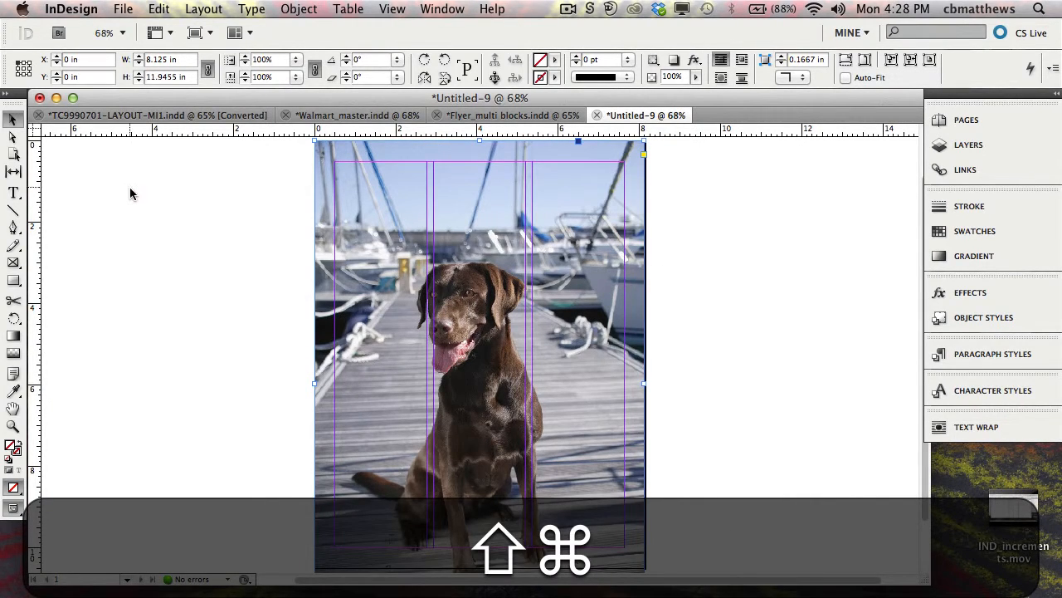
pyautogui.click(130, 181)
# - Shift the dog photo straight up inside its frame so that the whole dog fits on the page, and deselect it
pyautogui.click(380, 358)
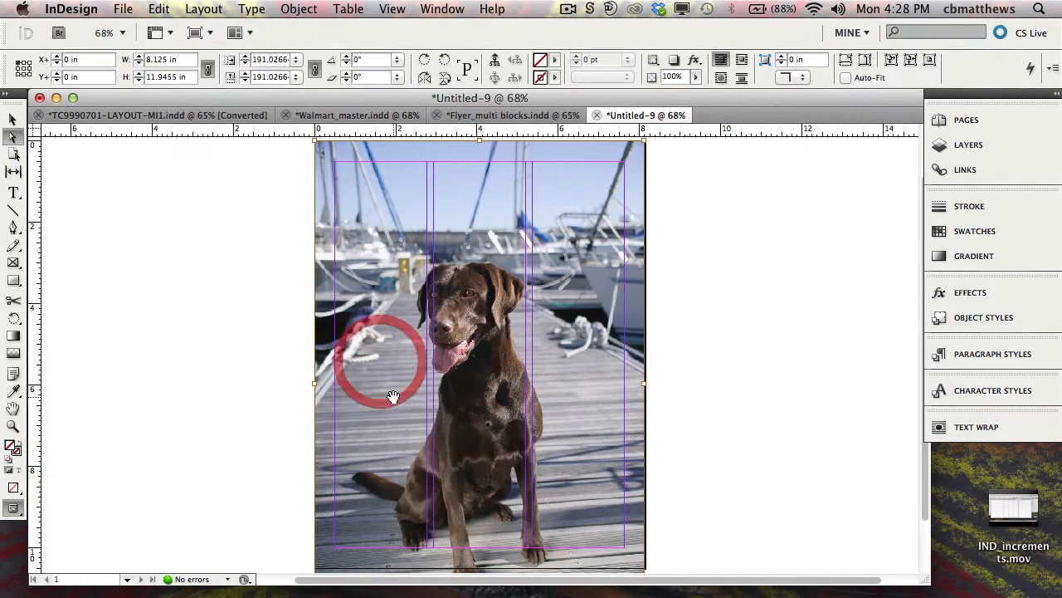
pyautogui.moveTo(479, 379); pyautogui.dragTo(479, 340)
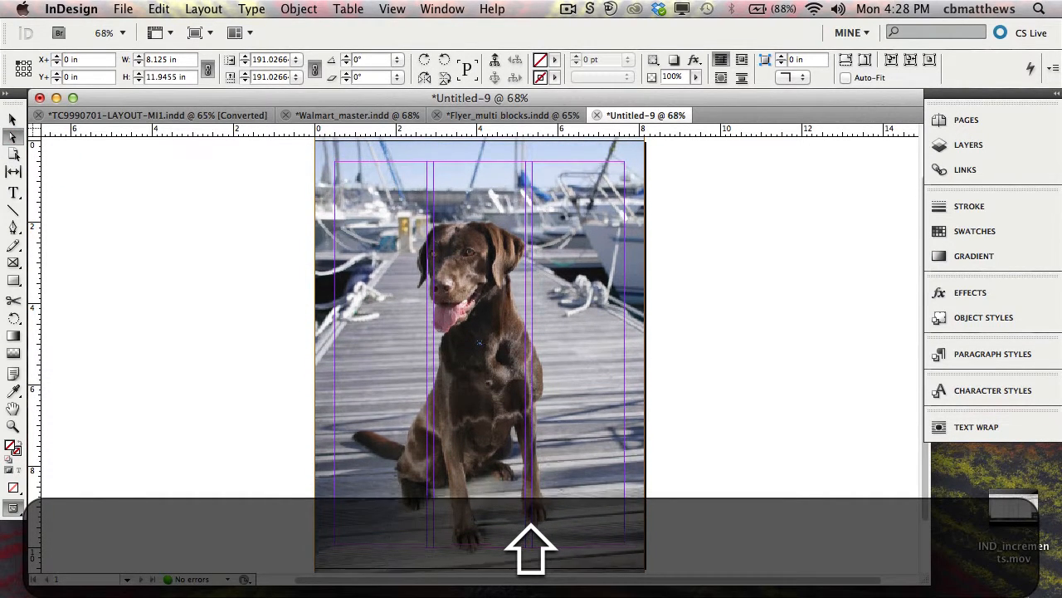
pyautogui.click(12, 121)
pyautogui.click(280, 309)
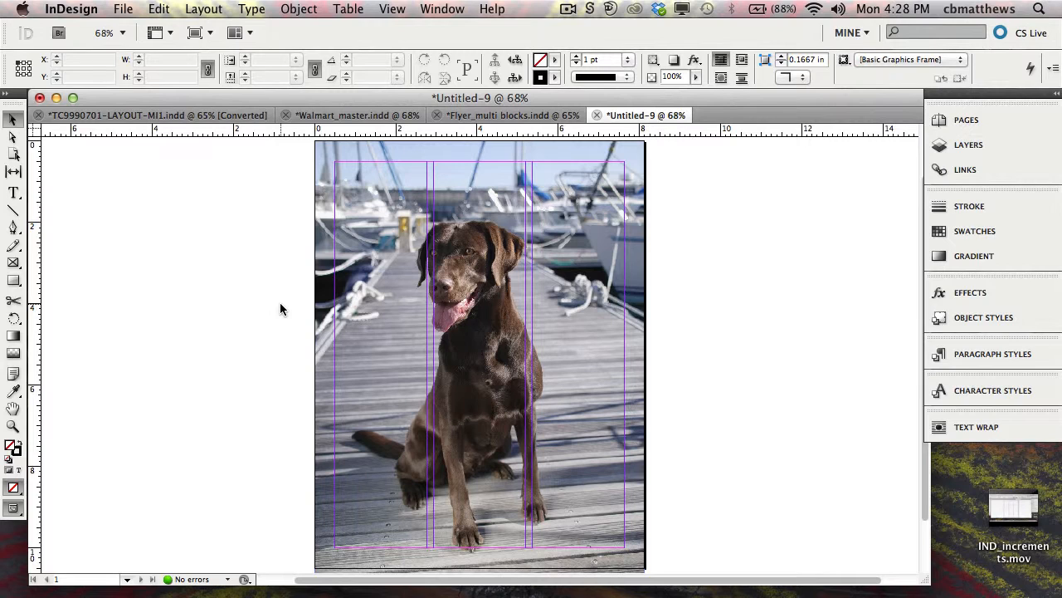
# - Review the available screen modes and switch the dog photo page from Normal to Preview mode
pyautogui.click(392, 10)
pyautogui.moveTo(448, 227)
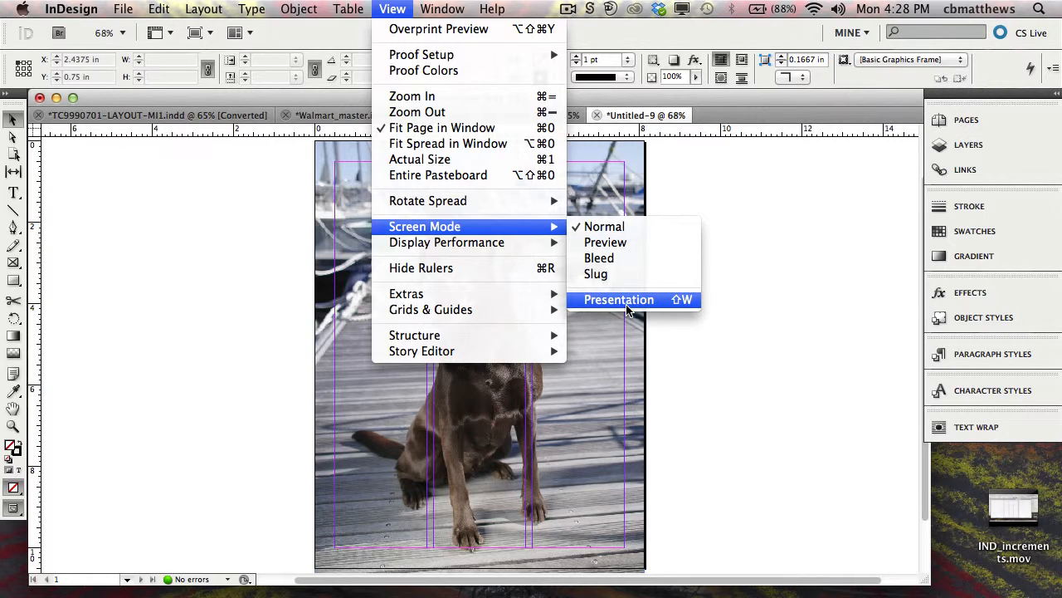
pyautogui.click(685, 195)
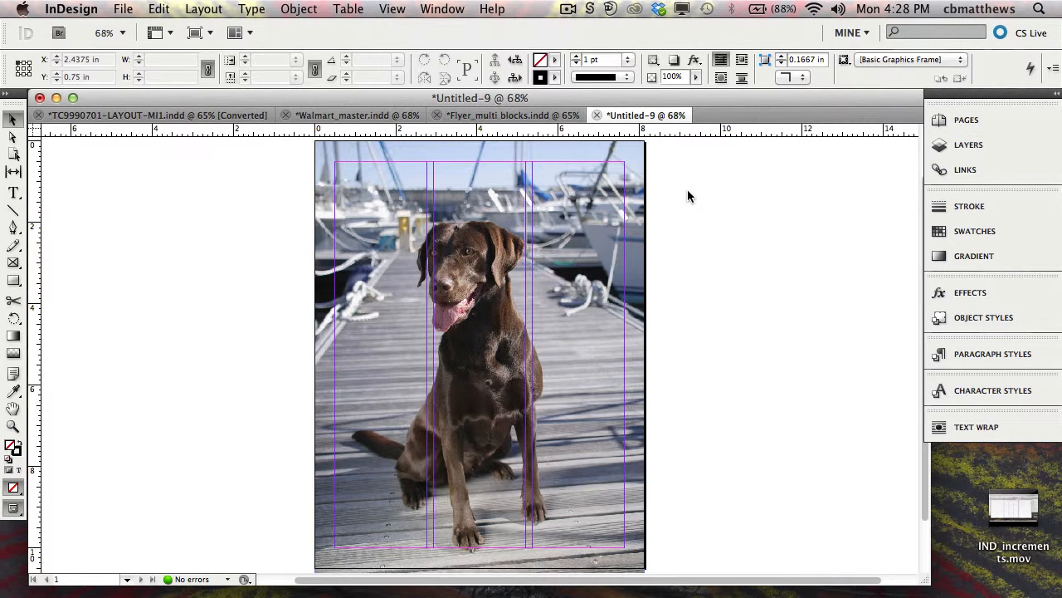
pyautogui.press('w')
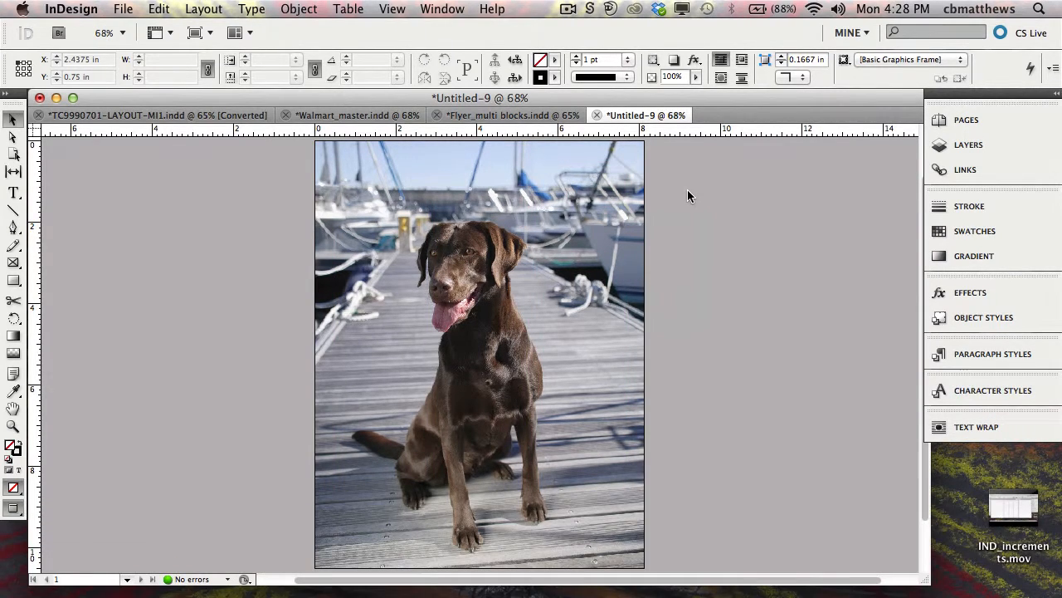
pyautogui.press('w')
pyautogui.press('w')
# - Compare the Normal and Preview screen modes in Walmart_master.indd and Flyer_multi blocks.indd
pyautogui.click(316, 115)
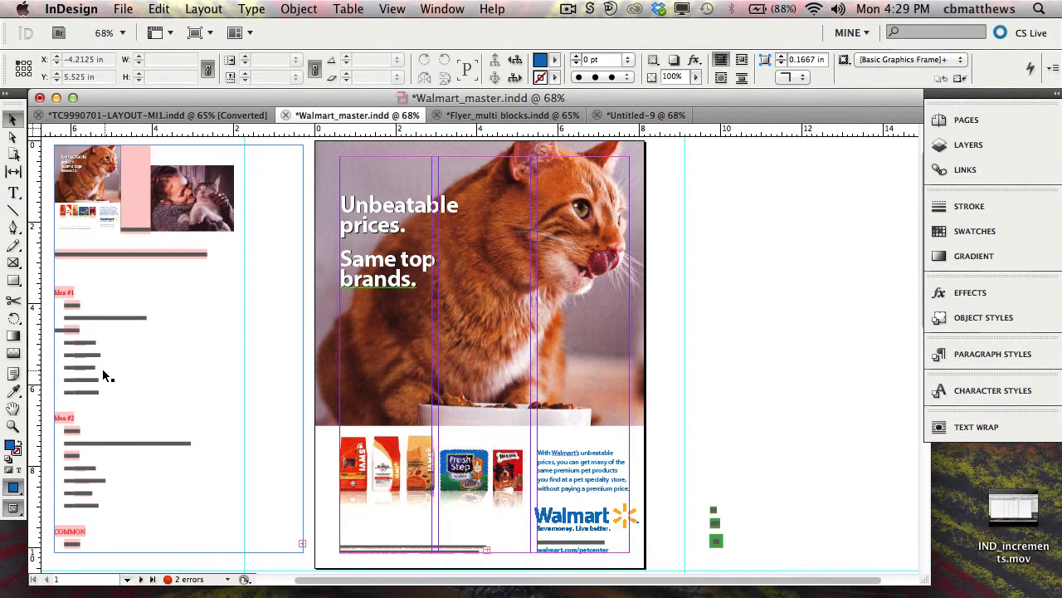
pyautogui.press('w')
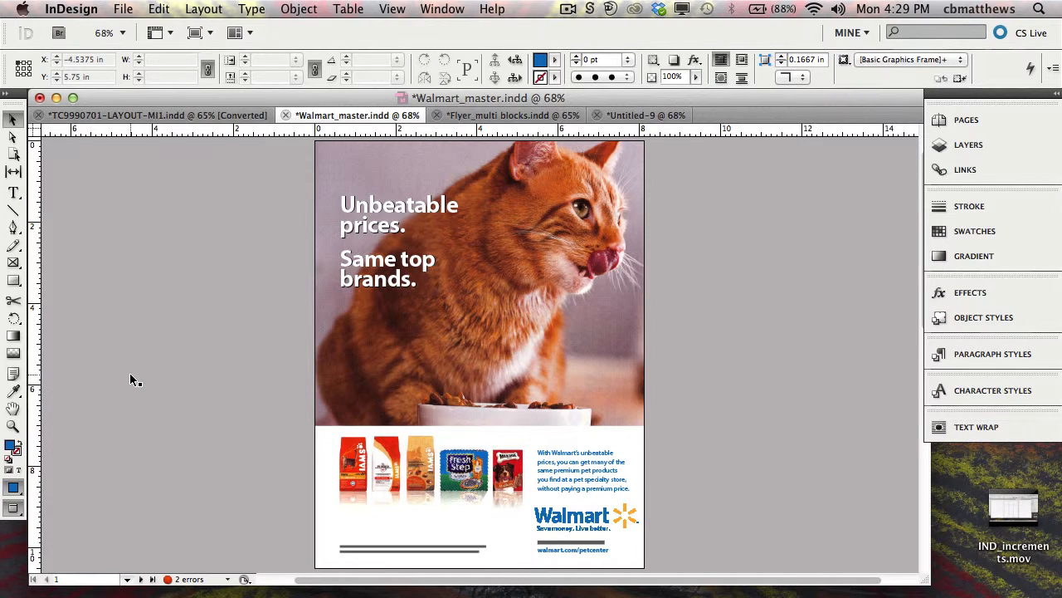
pyautogui.press('w')
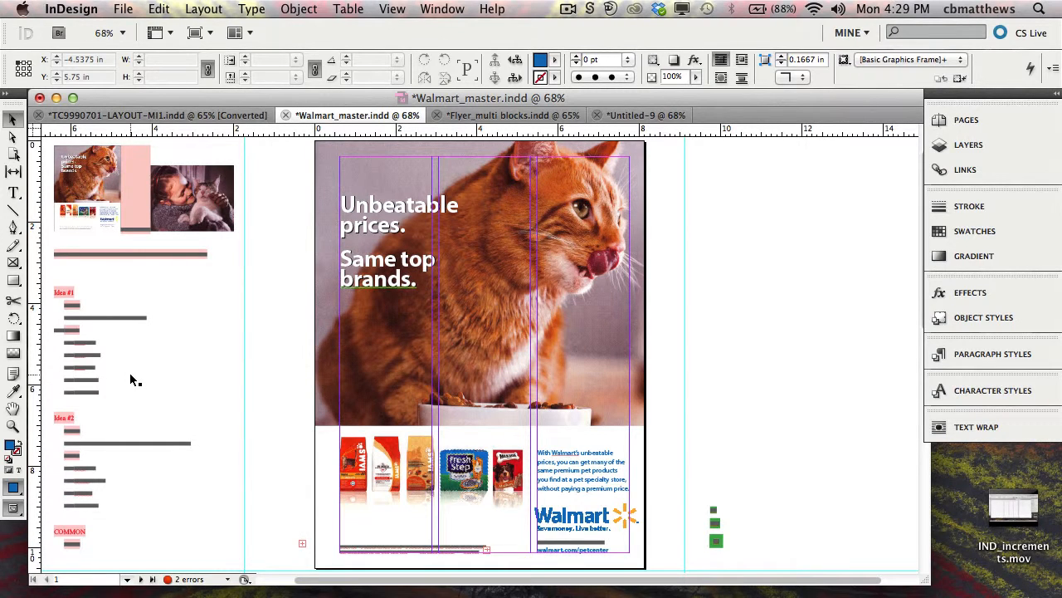
pyautogui.click(498, 115)
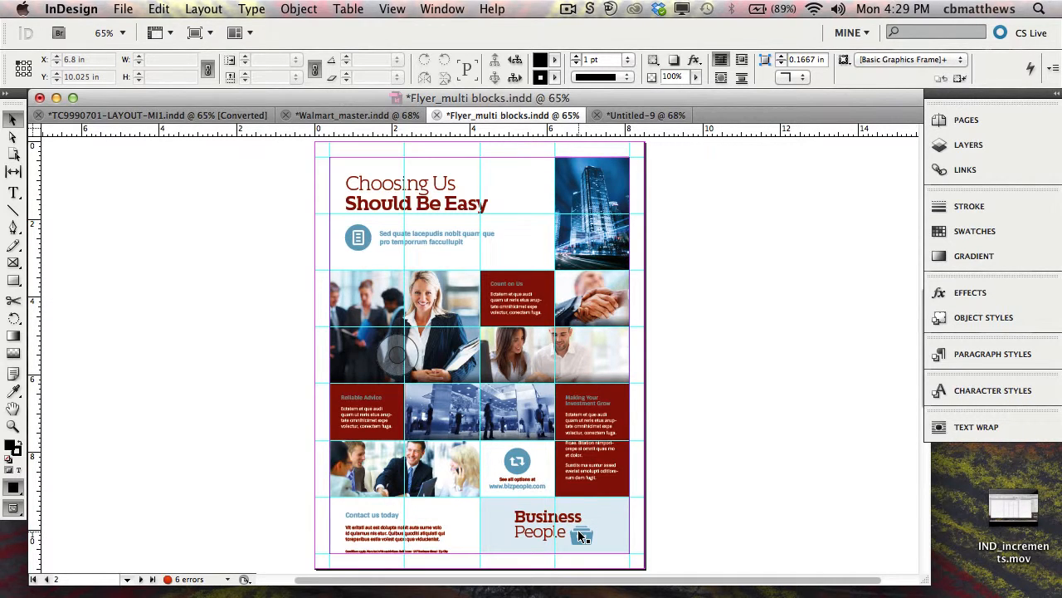
pyautogui.press('w')
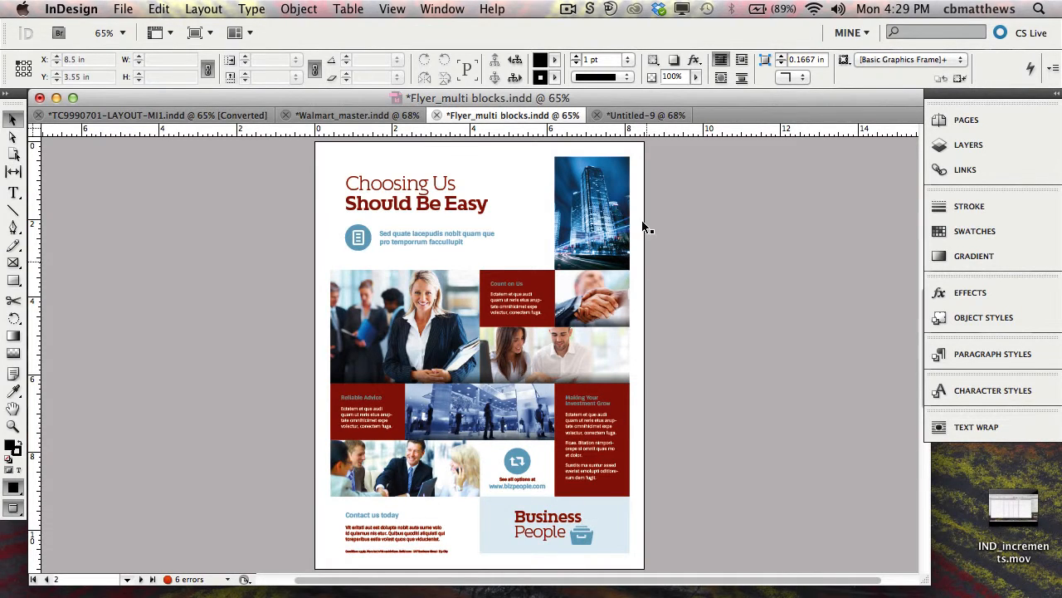
# - Return to the Untitled-9 document and undock the Stroke and Effects panels so they float over the page
pyautogui.click(612, 116)
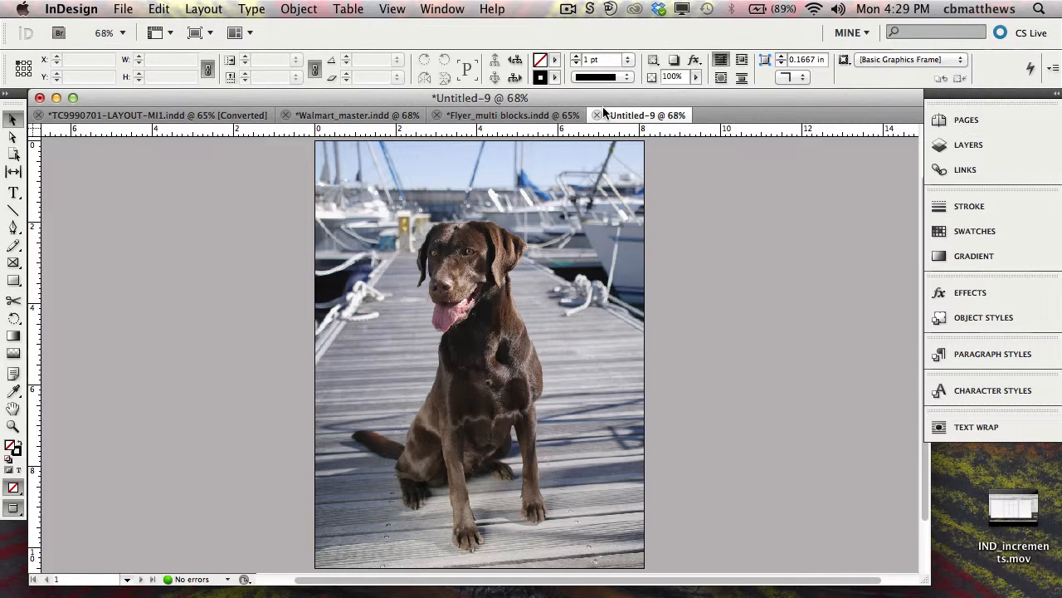
pyautogui.click(970, 205)
pyautogui.moveTo(779, 201); pyautogui.dragTo(158, 311)
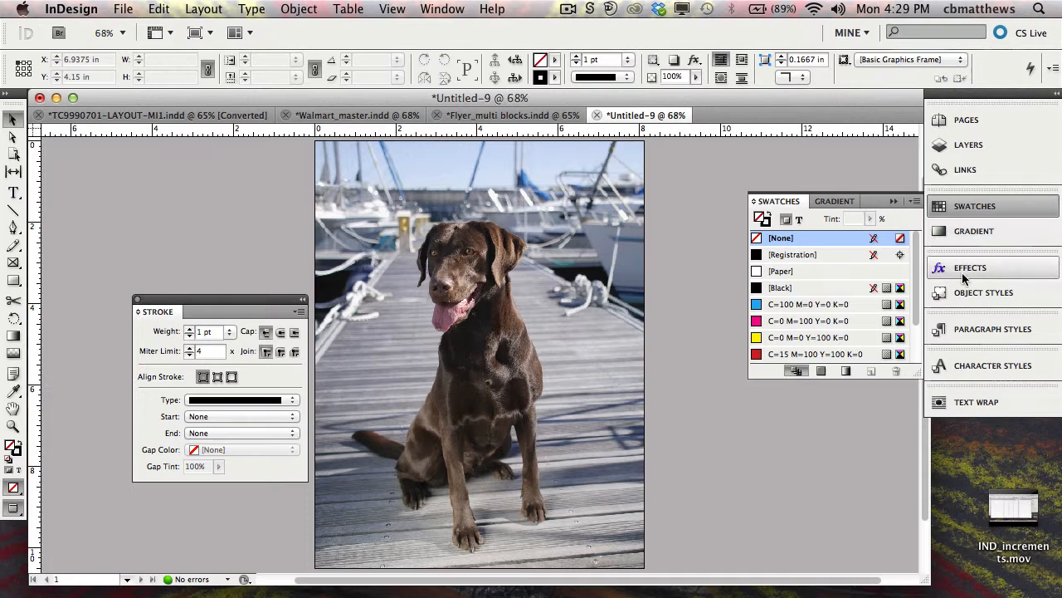
pyautogui.moveTo(961, 270); pyautogui.dragTo(629, 377)
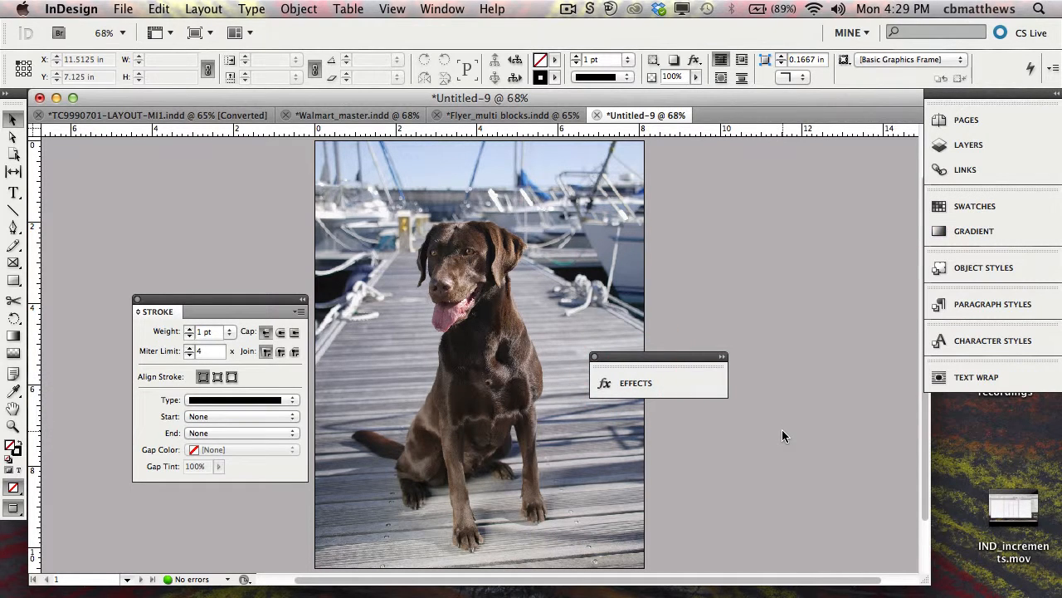
# - Hide and redisplay all panels, and reset the Mine workspace to its saved layout
pyautogui.press('Tab')
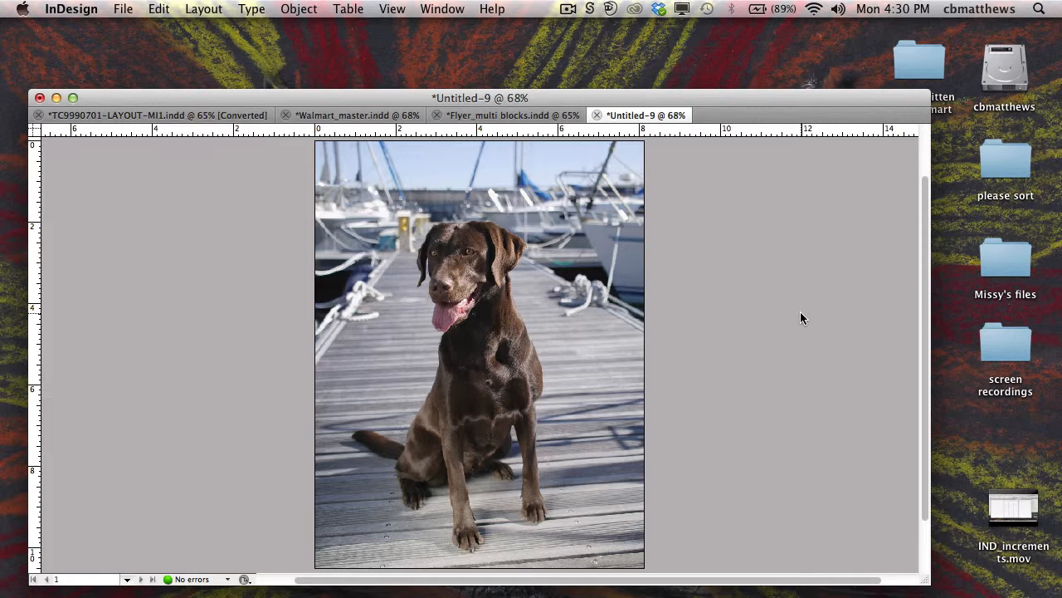
pyautogui.press('Tab')
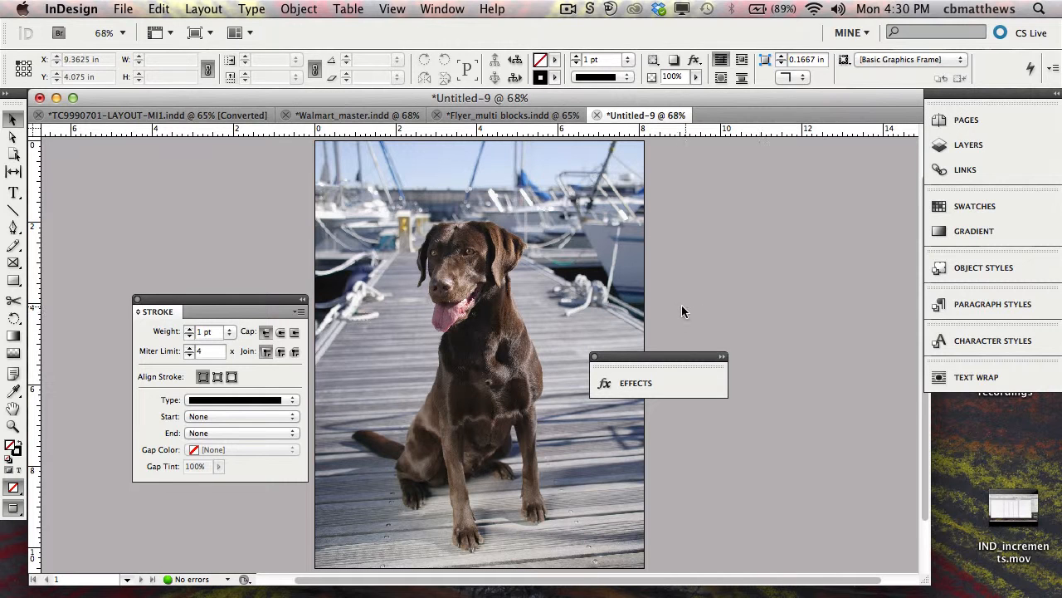
pyautogui.click(440, 10)
pyautogui.moveTo(442, 52)
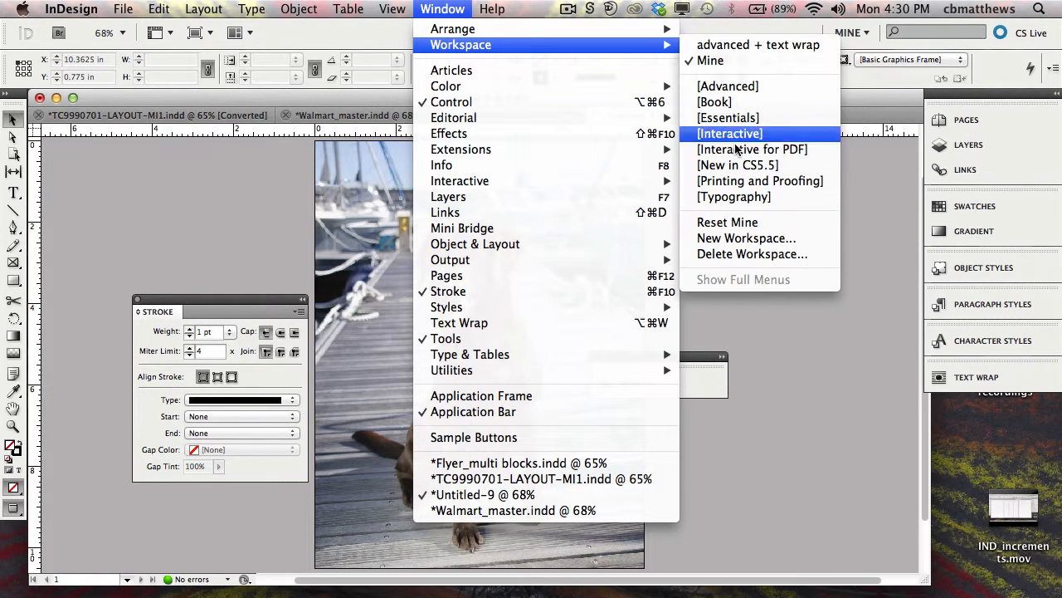
pyautogui.click(732, 222)
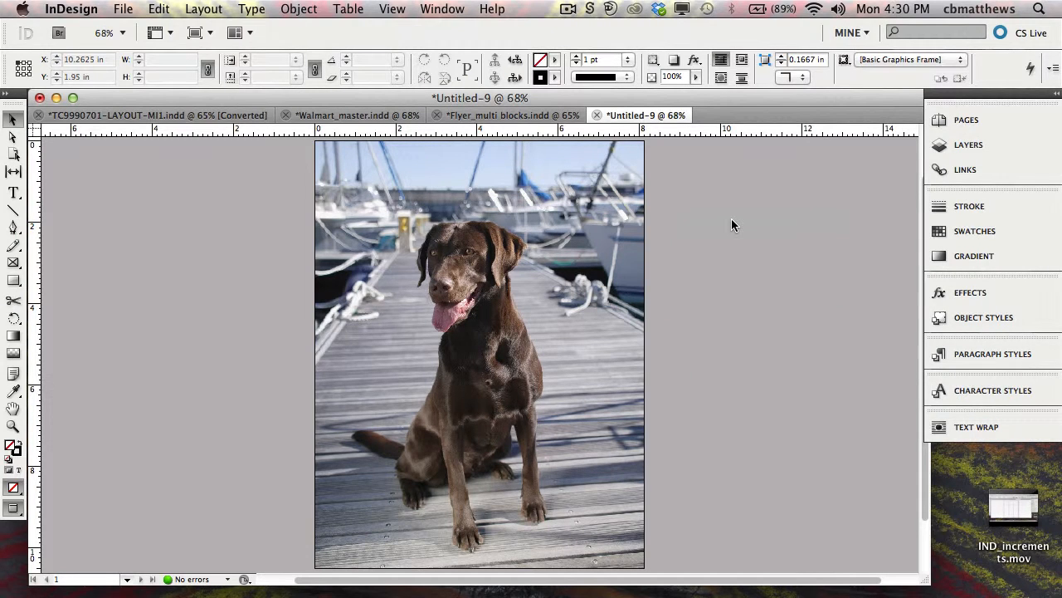
# - Show the Info panel beside the page and select the dog photo to check its effective resolution and color space
pyautogui.click(392, 10)
pyautogui.moveTo(441, 9)
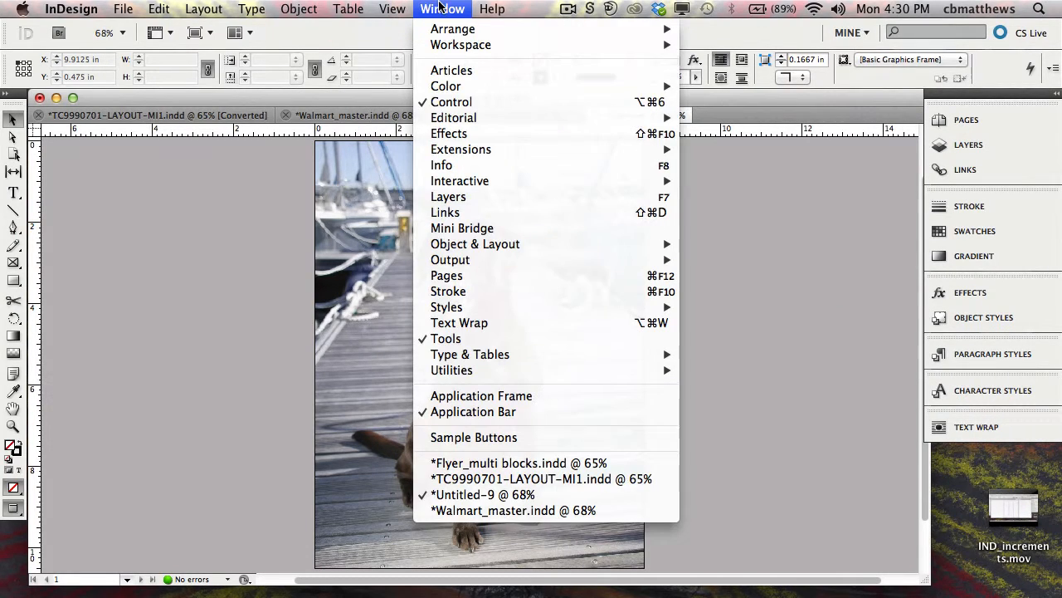
pyautogui.click(468, 166)
pyautogui.moveTo(495, 285); pyautogui.dragTo(719, 234)
pyautogui.click(496, 286)
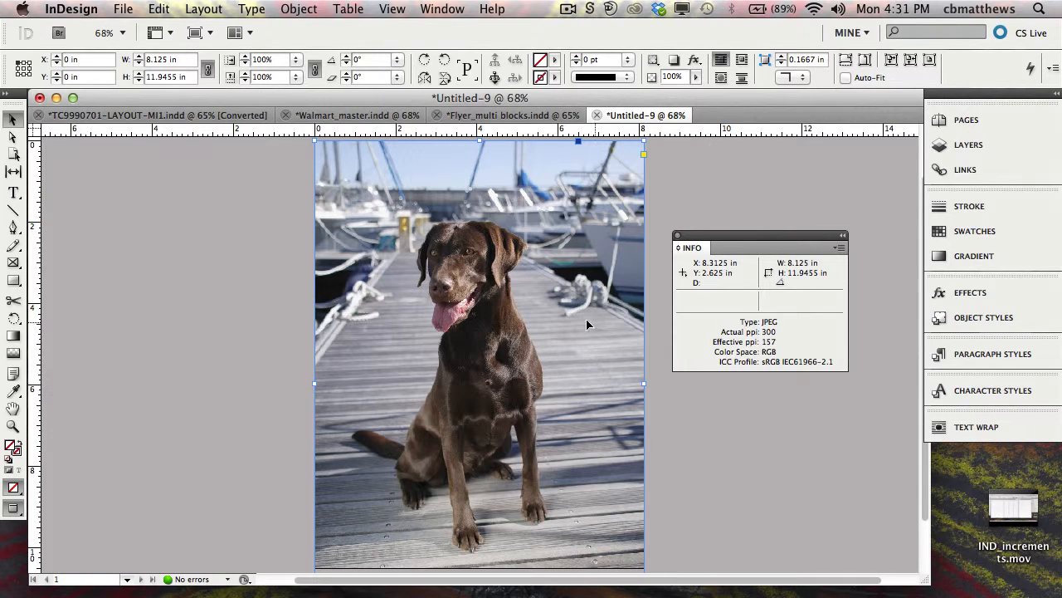
# - Compare the dog photo page in Normal and Preview screen modes, and hide and redisplay all panels
pyautogui.click(480, 357)
pyautogui.press('w')
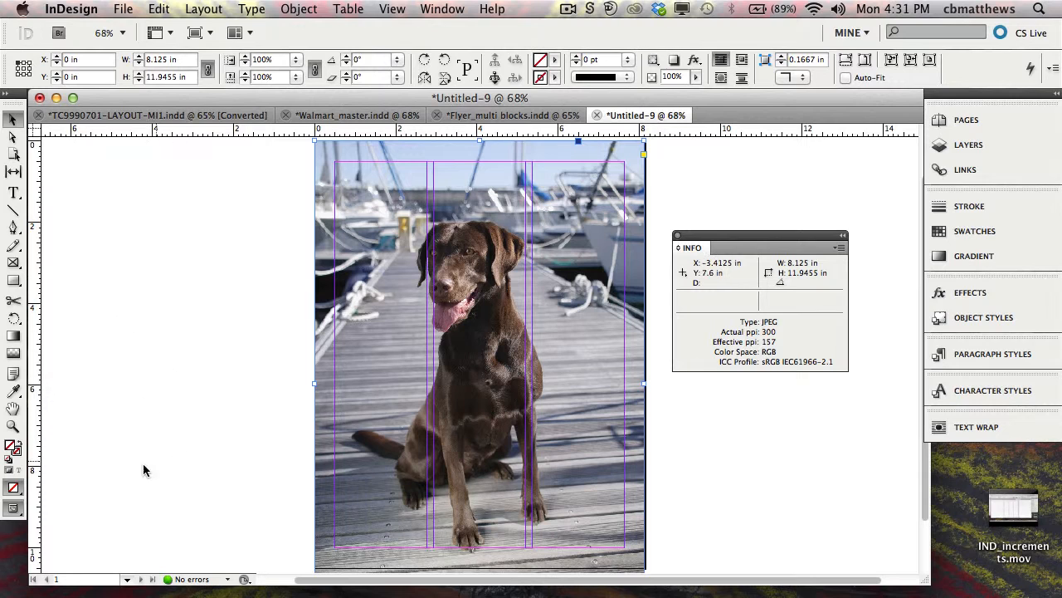
pyautogui.press('w')
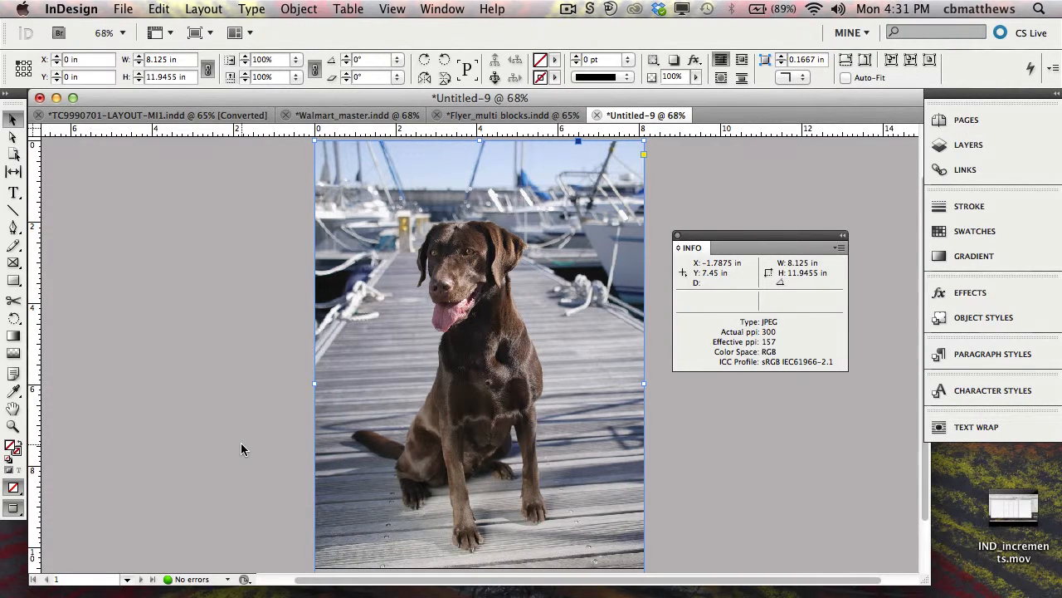
pyautogui.press('Tab')
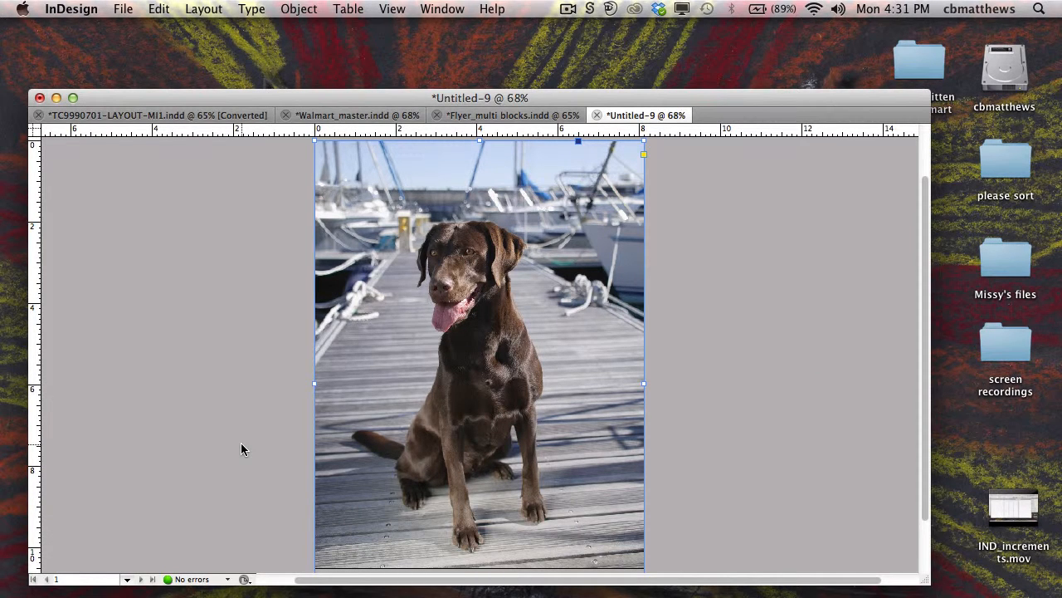
pyautogui.press('Tab')
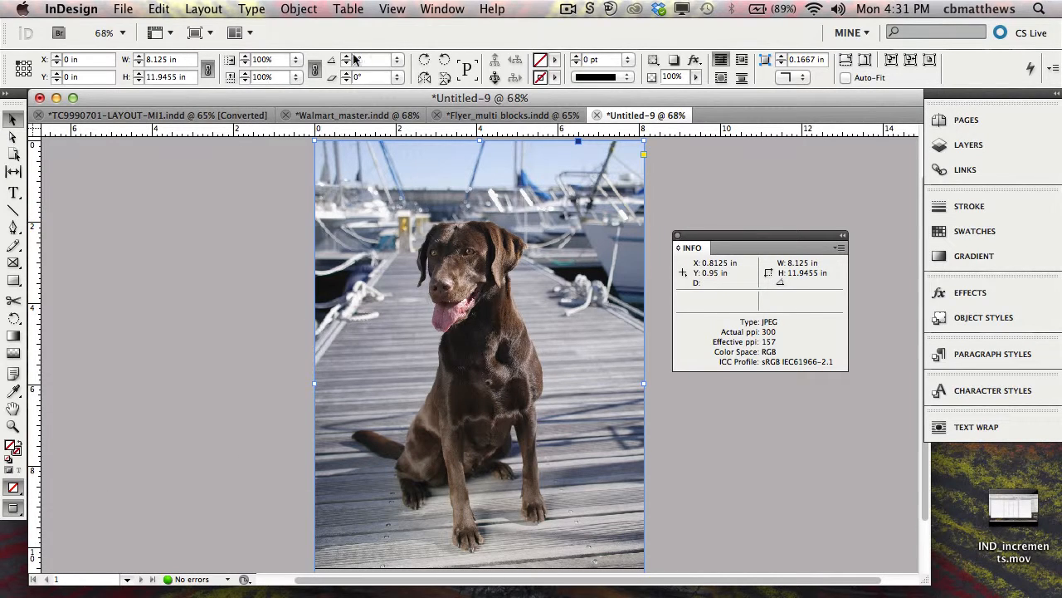
# - Review the Display Performance options for the document and leave the current setting as it is
pyautogui.click(392, 9)
pyautogui.moveTo(436, 241)
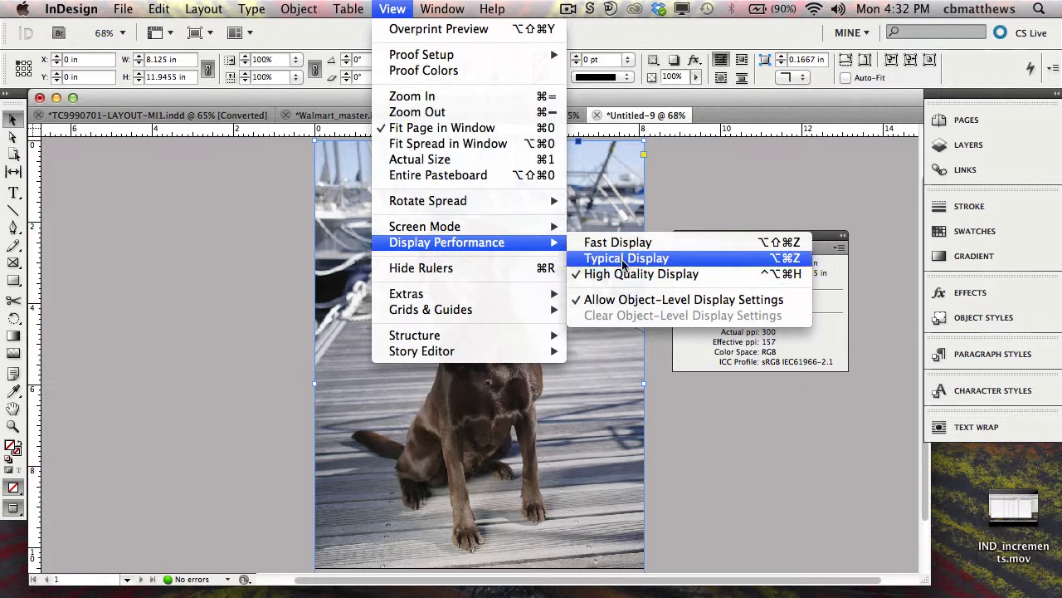
pyautogui.click(256, 268)
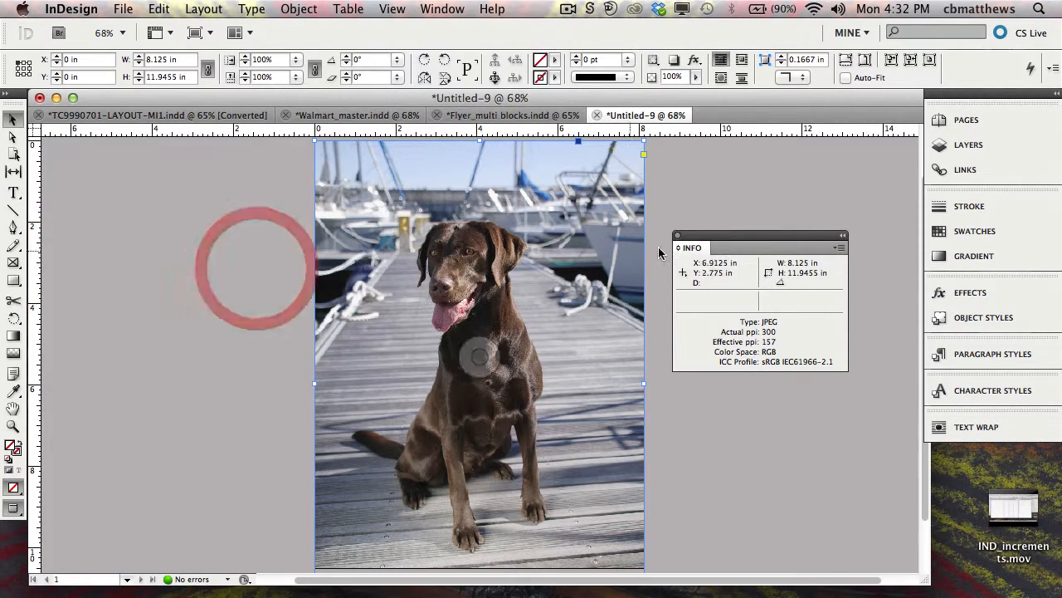
# - Close the floating Info panel and reopen it beside the page with the dog photo still selected
pyautogui.click(677, 238)
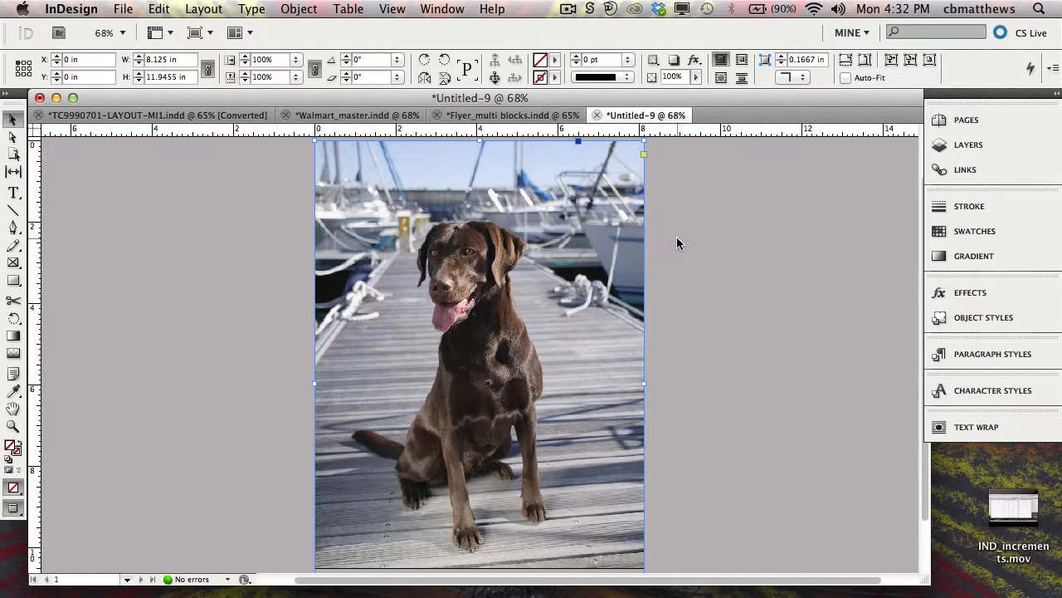
pyautogui.click(392, 9)
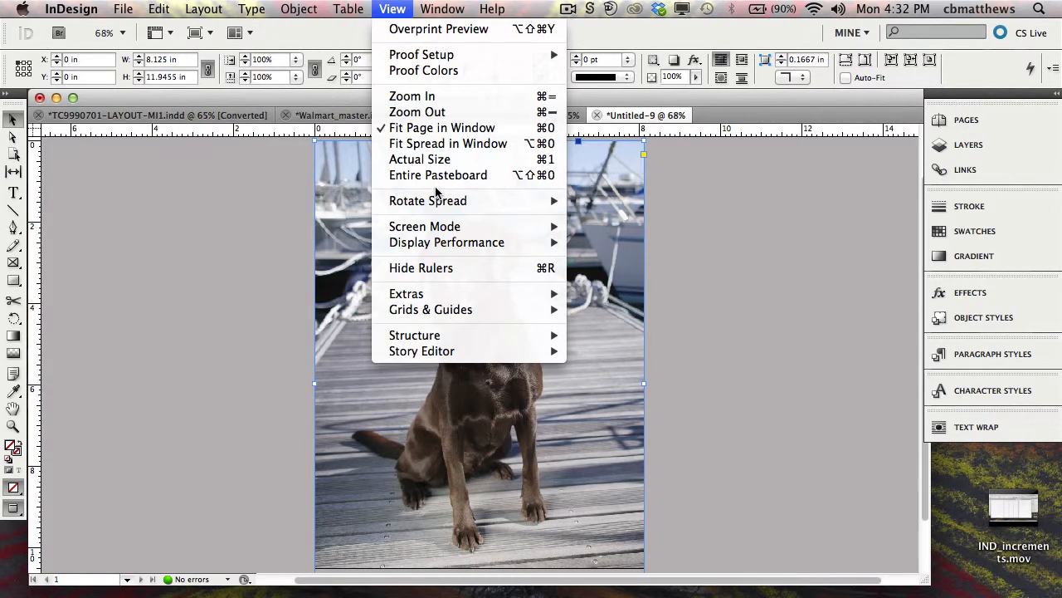
pyautogui.moveTo(442, 8)
pyautogui.click(444, 166)
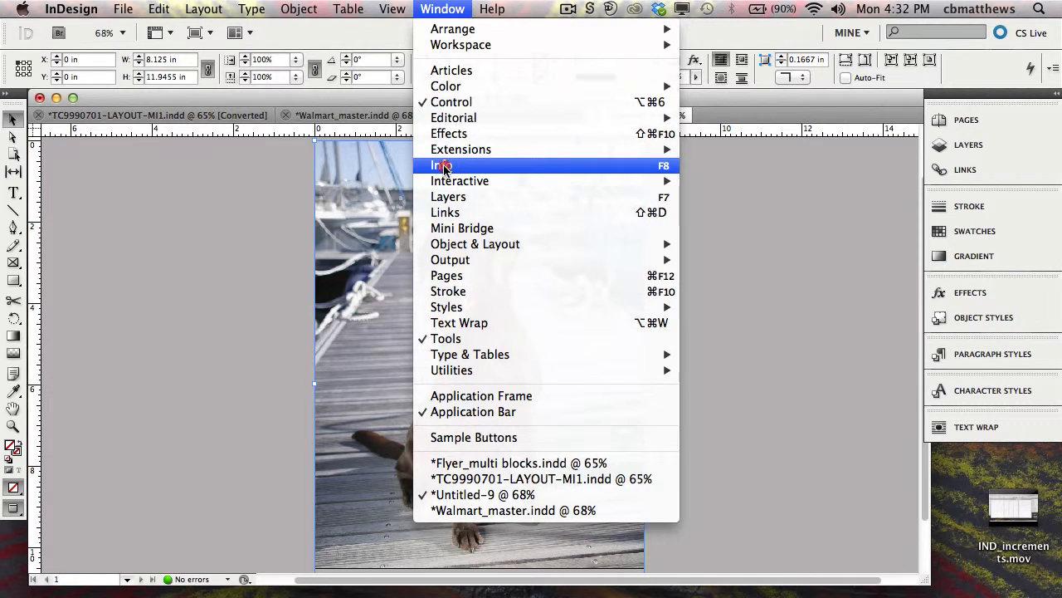
pyautogui.click(537, 243)
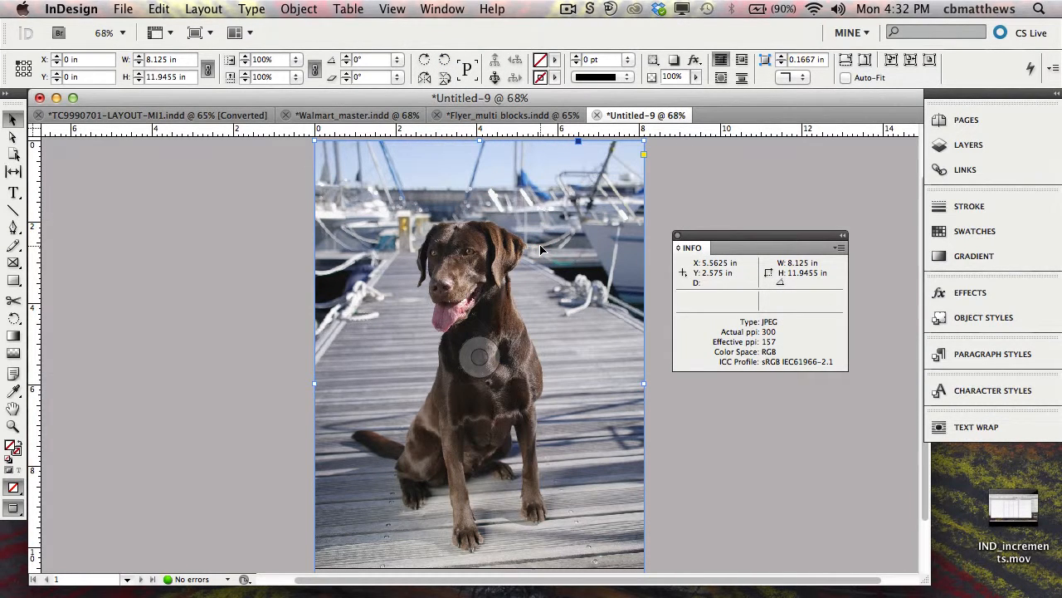